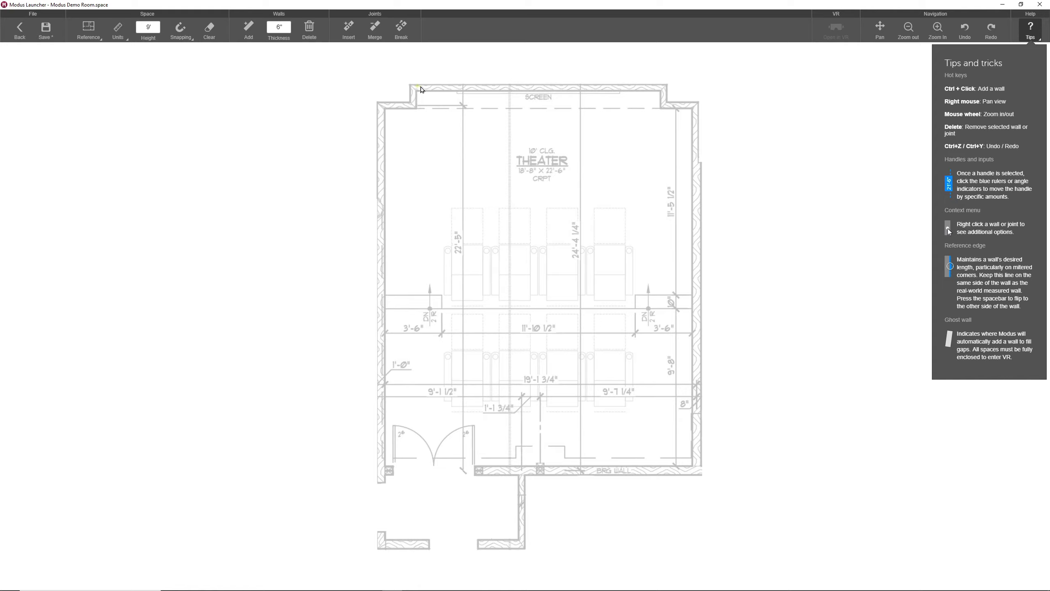
Trace a 14'-6" wall along the screen edge at the top of the theater plan.
mouse_move(421, 89)
mouse_down()
mouse_move(658, 96)
mouse_move(662, 87)
mouse_up()
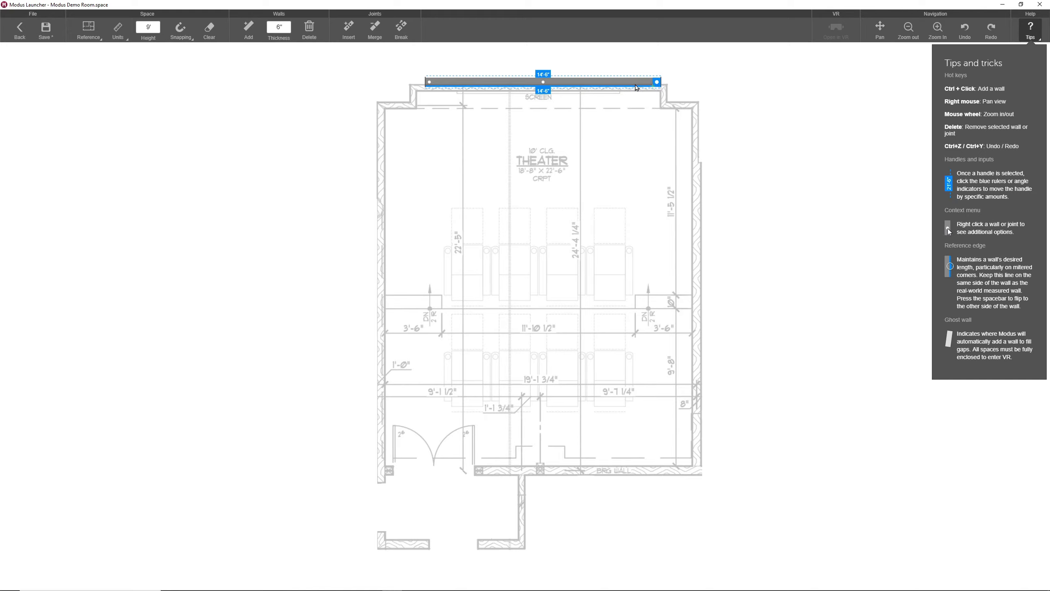
Extend 1'-6" walls down from the screen wall's left and right ends, then select the screen wall.
click(430, 83)
ctrl+drag(428, 82, 428, 108)
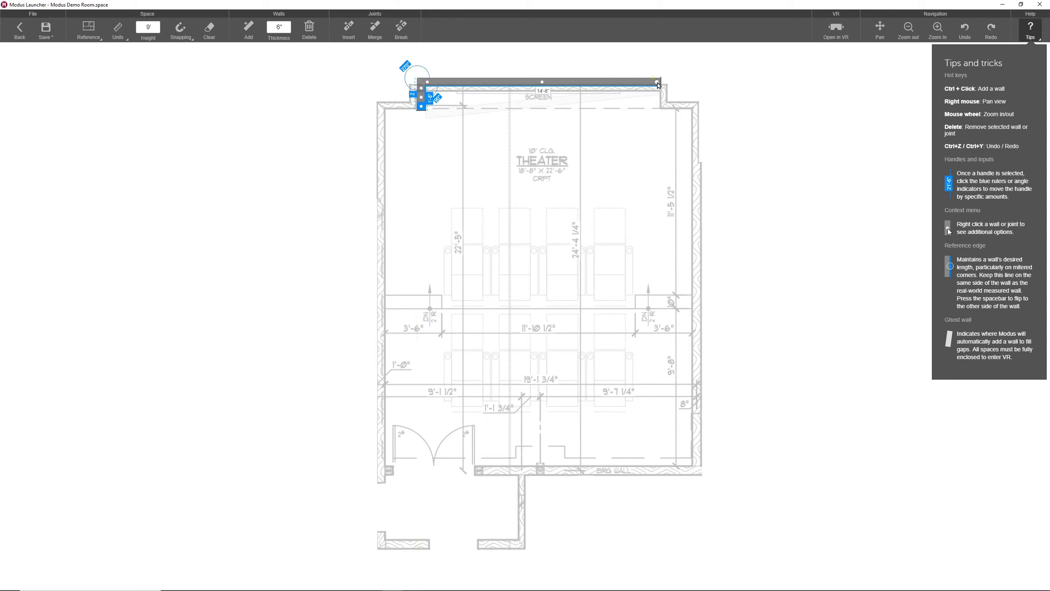
ctrl+drag(658, 85, 658, 108)
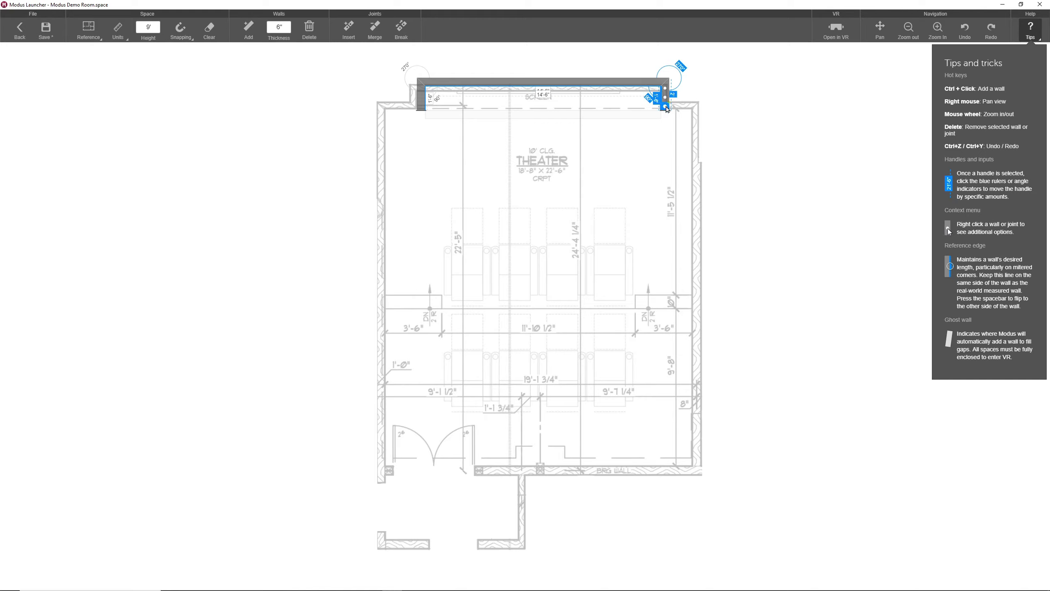
click(565, 88)
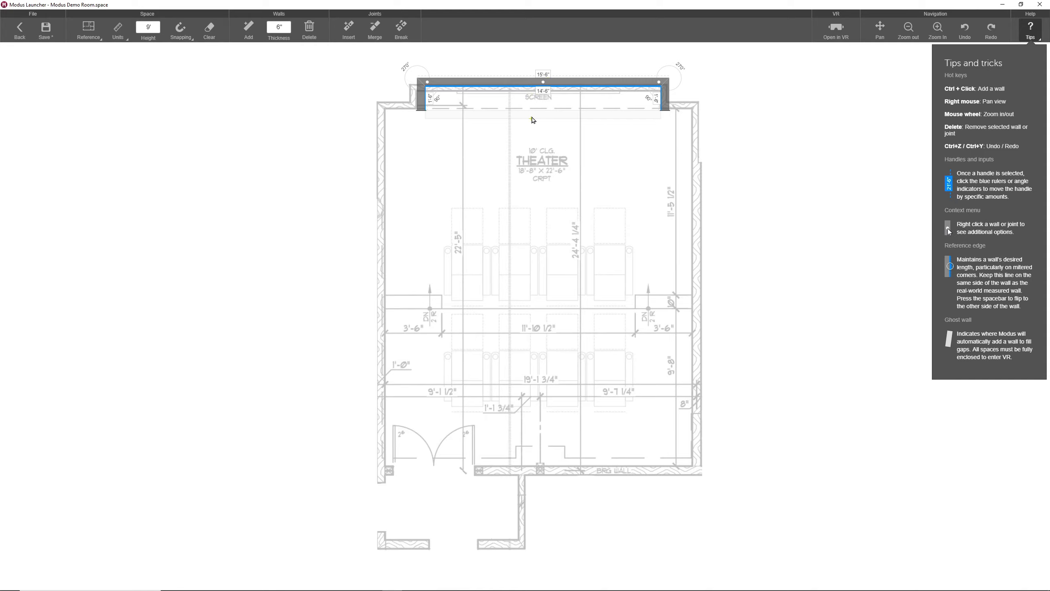
Zoom in on the screen wall and shift it down onto the plan's wavy screen-wall line.
scroll(533, 101, up, 2)
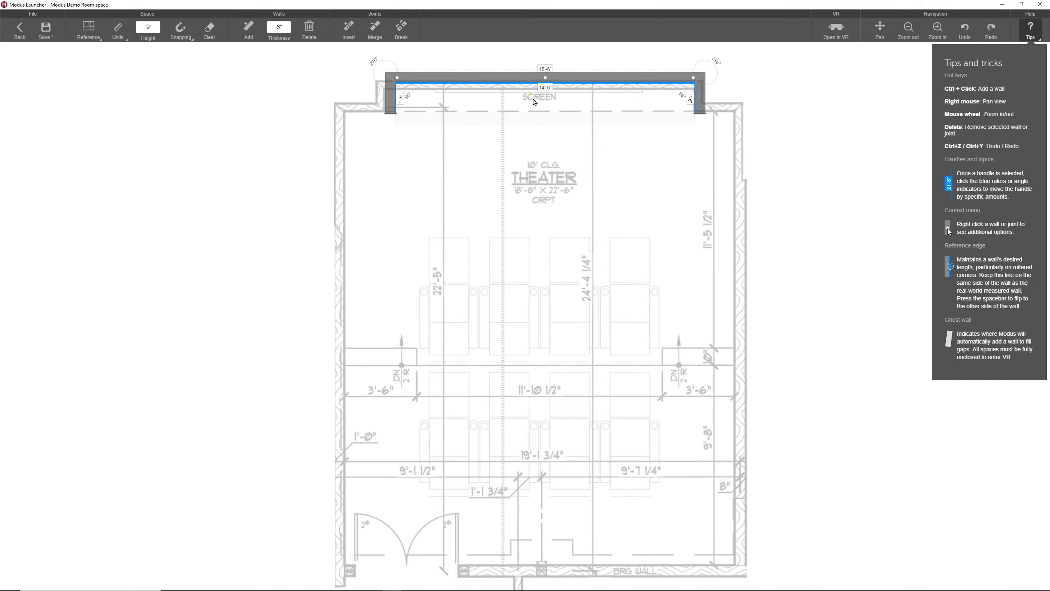
scroll(534, 102, up, 3)
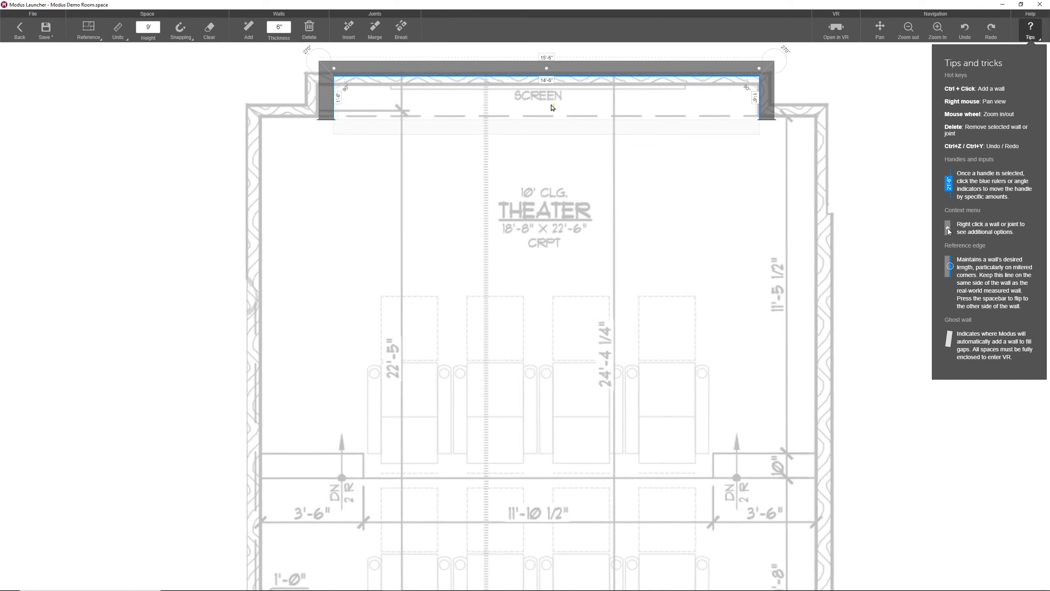
right_drag(564, 96, 569, 215)
scroll(567, 171, up, 1)
scroll(569, 215, up, 2)
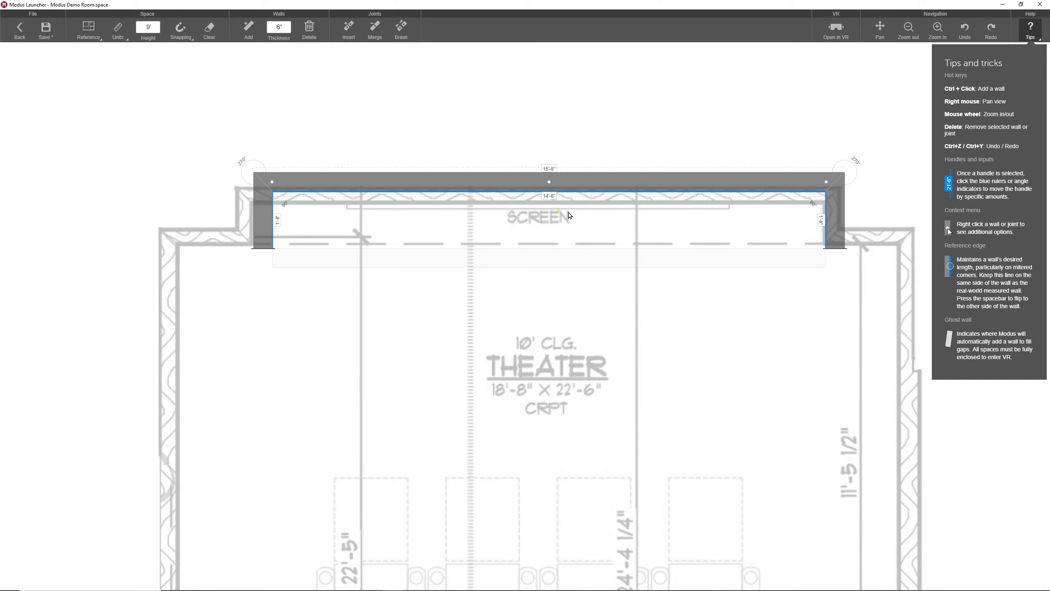
scroll(575, 215, up, 1)
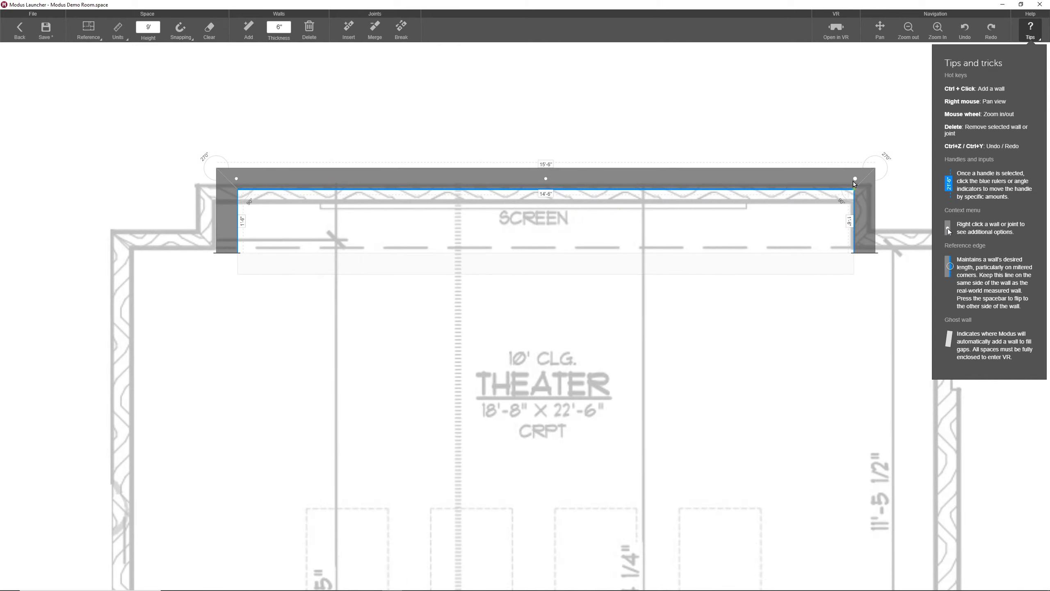
mouse_move(236, 178)
mouse_down()
mouse_move(180, 181)
mouse_move(251, 185)
mouse_up()
mouse_move(546, 178)
mouse_down()
mouse_move(546, 114)
mouse_move(551, 186)
mouse_up()
Change the left side wall's length from 1'-6" to 3'.
click(244, 223)
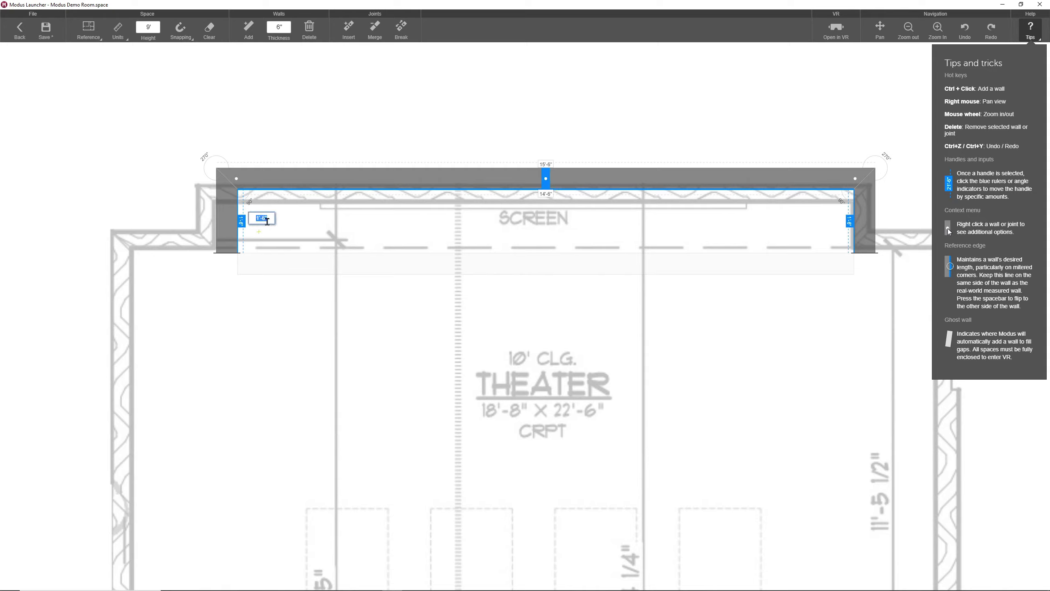
text(3)
key(Return)
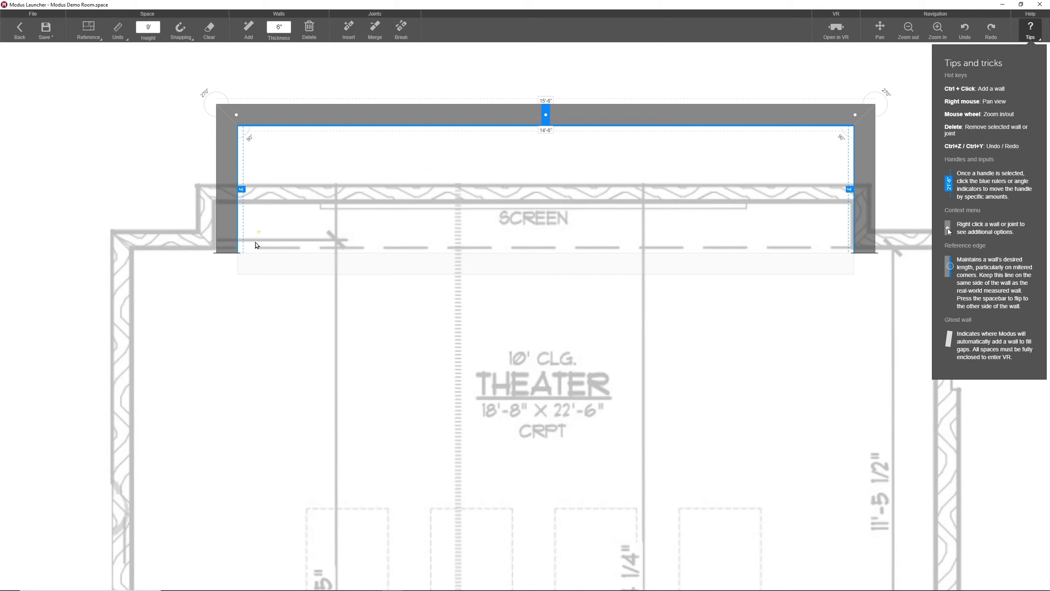
Tilt the left side wall from 90° to 80° at its corner.
click(228, 249)
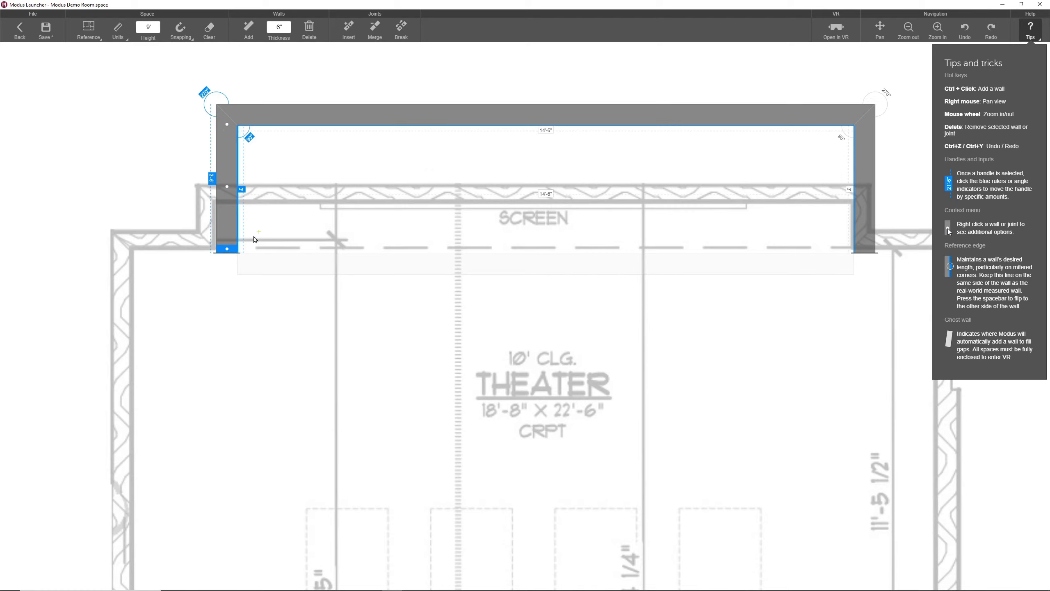
click(250, 137)
text(80)
key(Return)
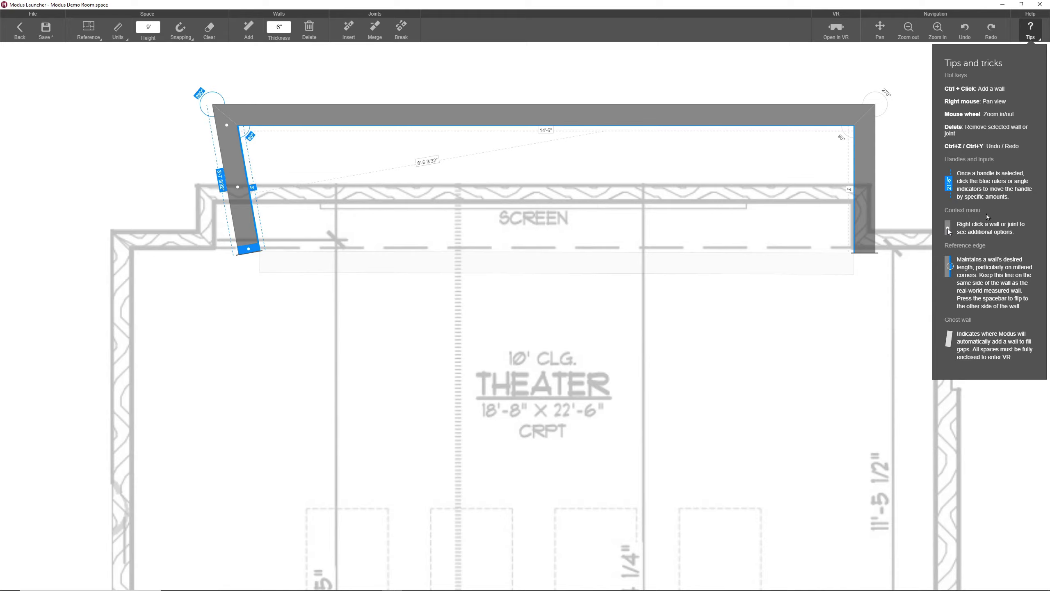
right_click(568, 115)
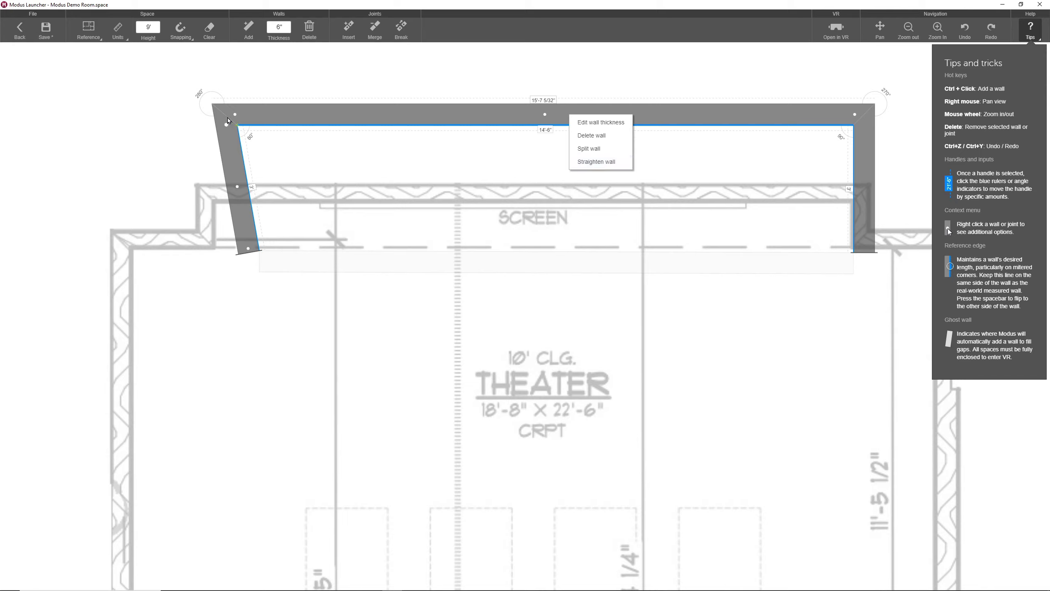
right_click(228, 120)
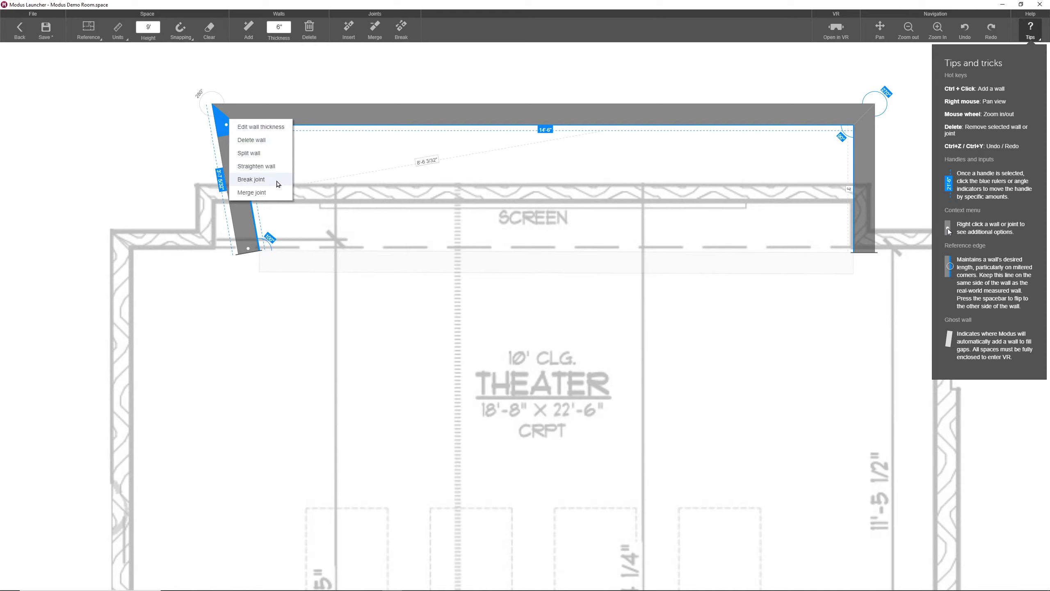
click(251, 180)
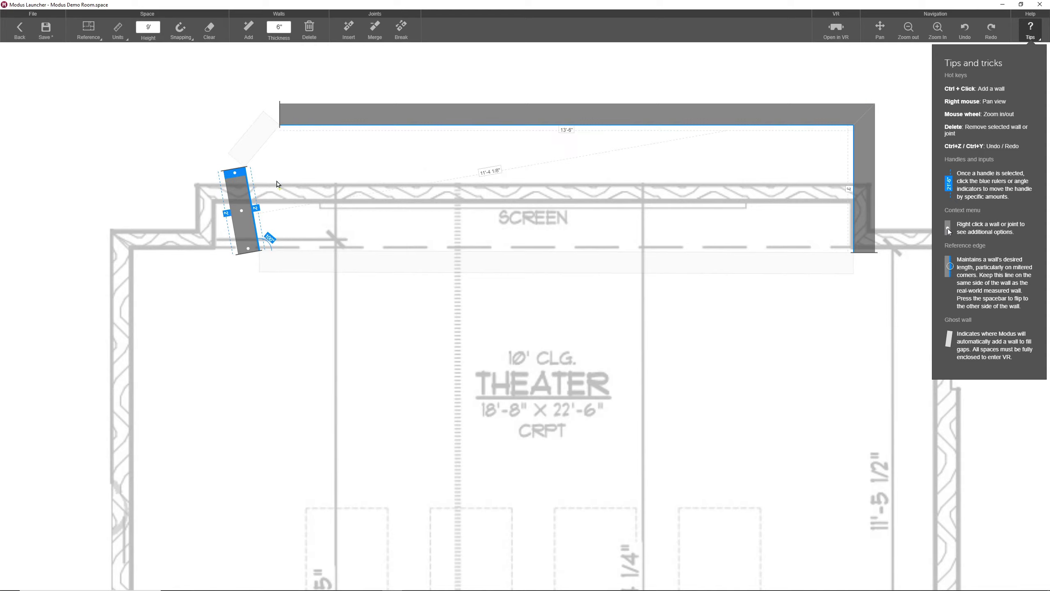
key(ctrl+z)
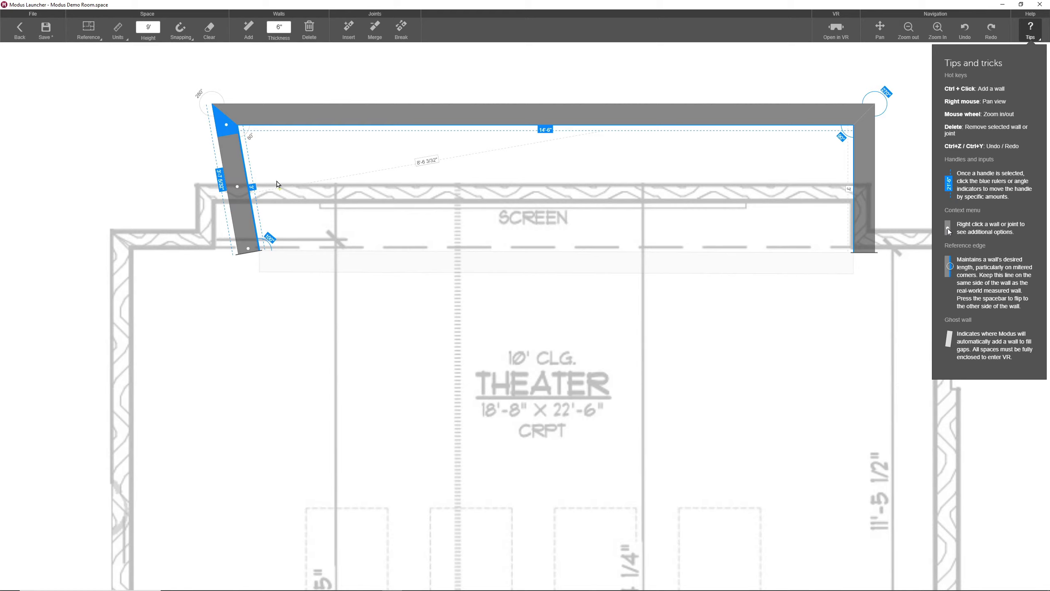
right_click(228, 122)
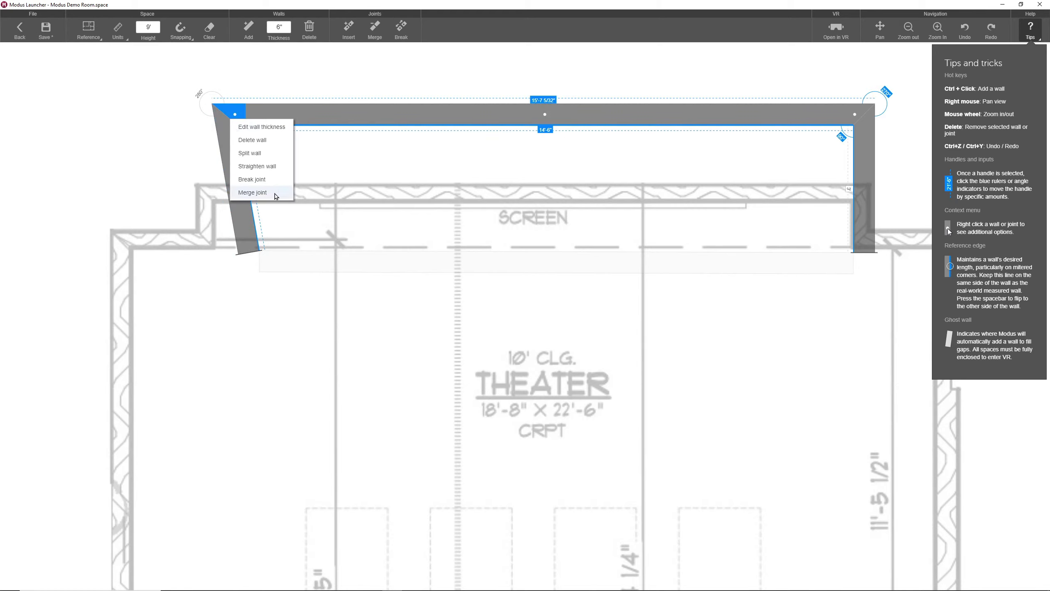
click(253, 193)
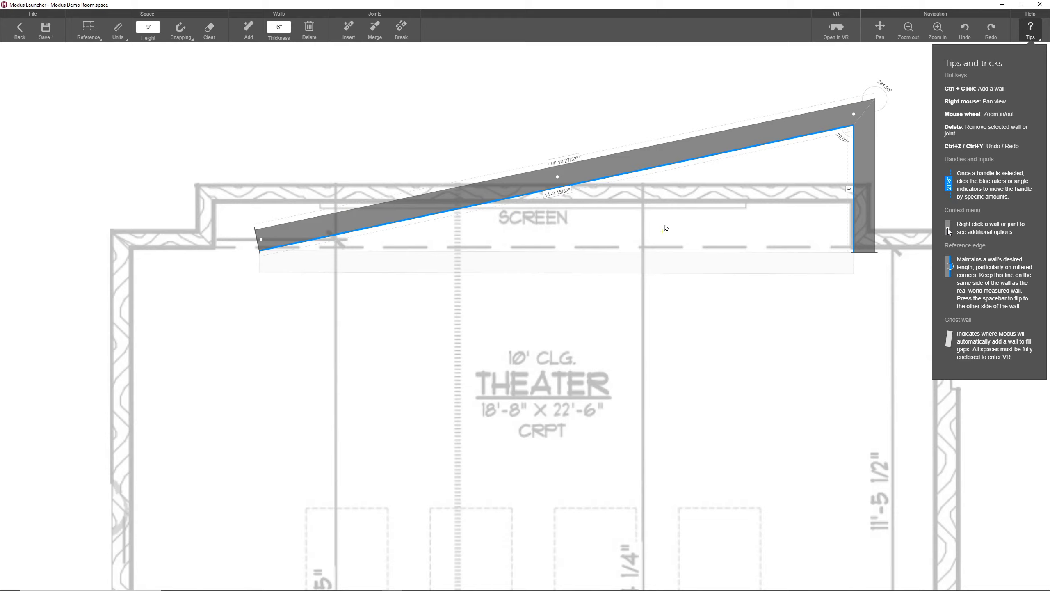
key(ctrl+z)
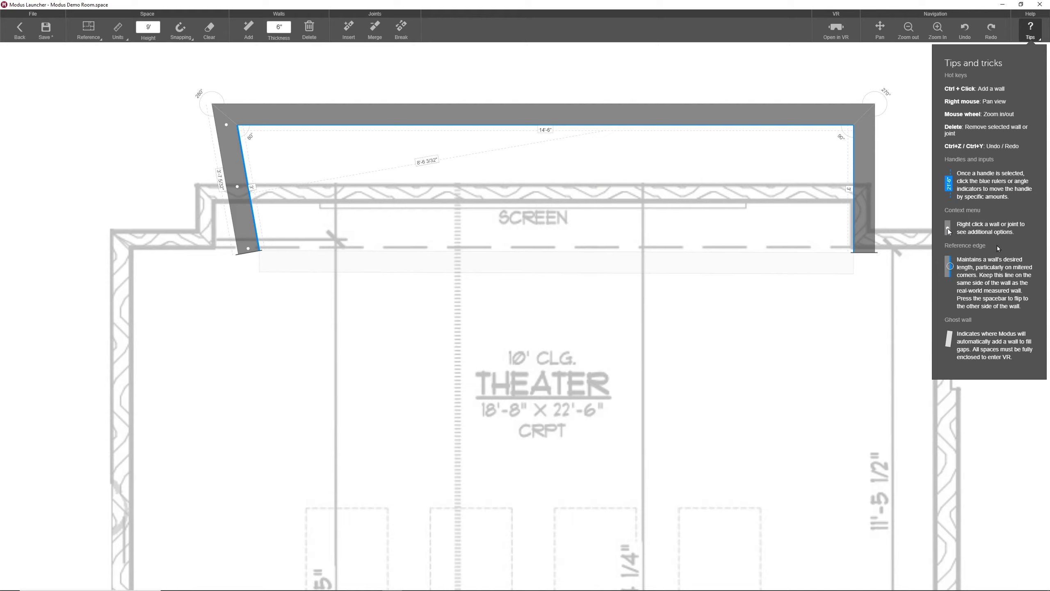
click(549, 117)
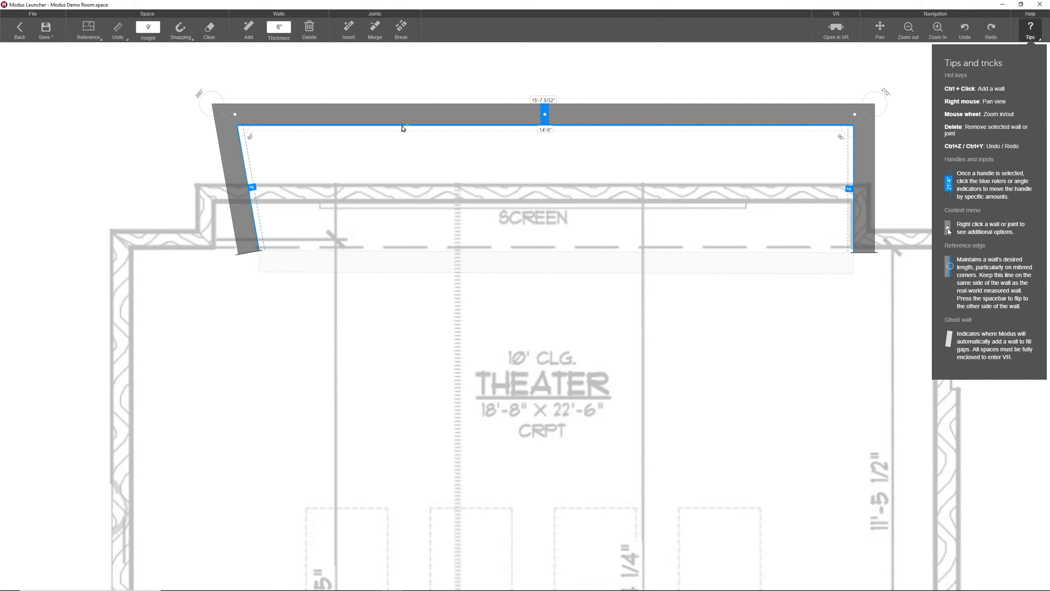
Delete the left and right side walls.
right_click(235, 185)
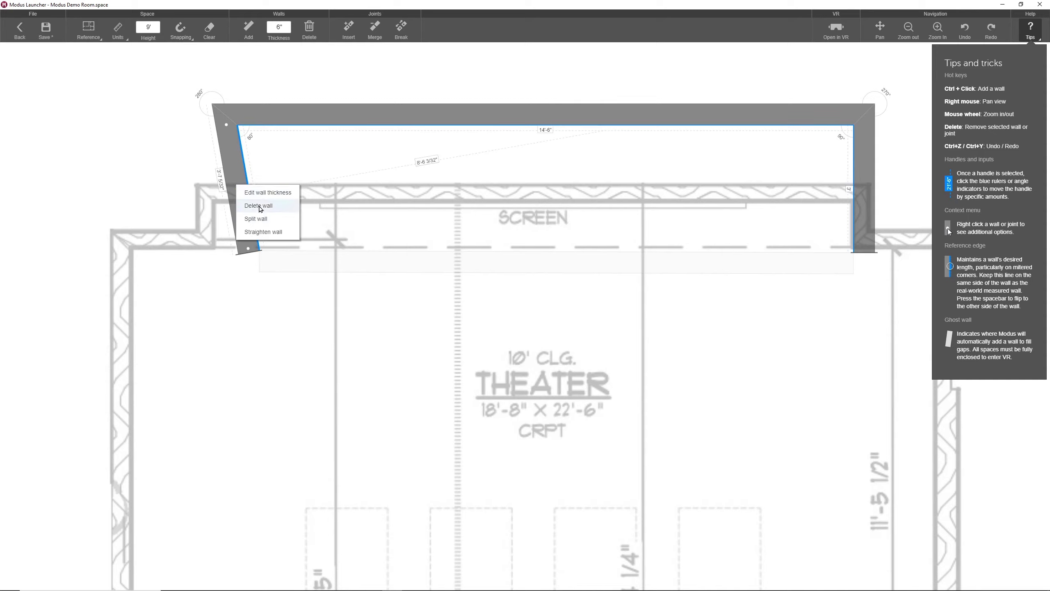
click(259, 206)
right_click(864, 184)
click(883, 206)
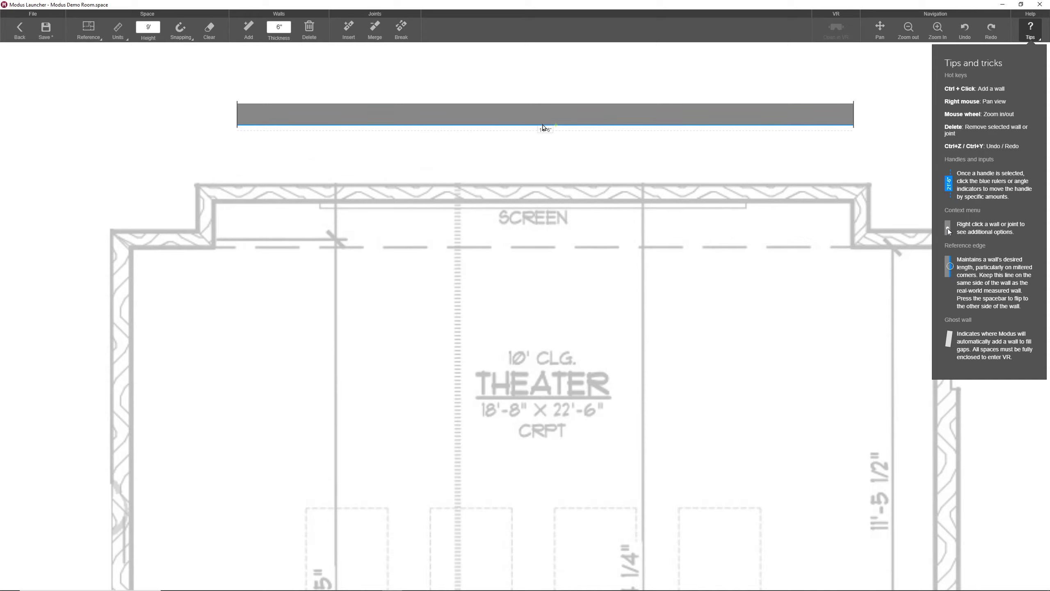
Move the screen wall down onto the plan's top wall and flip its reference edge twice.
drag(548, 117, 550, 184)
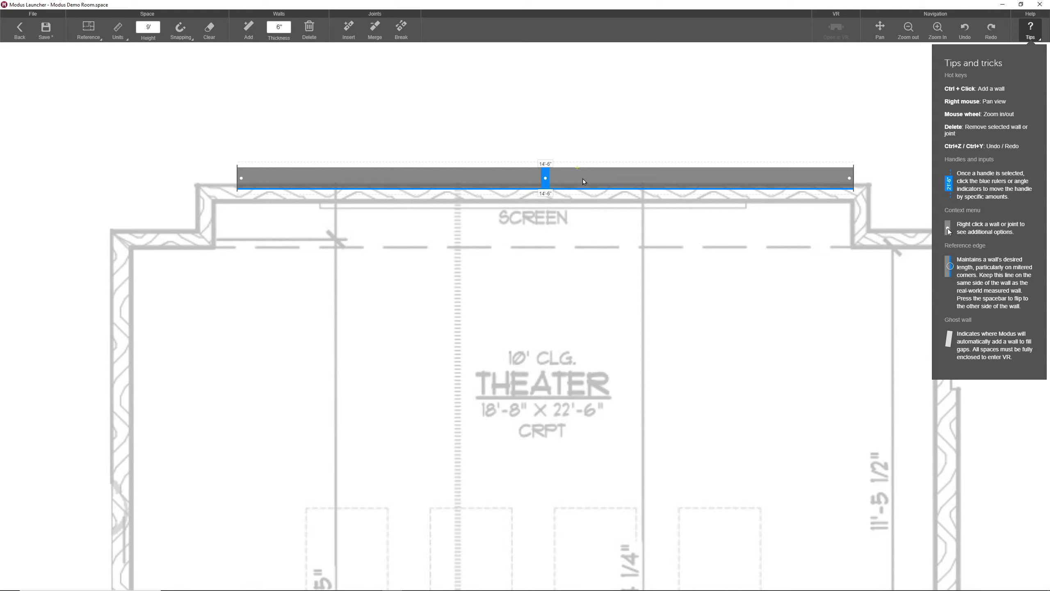
key(space)
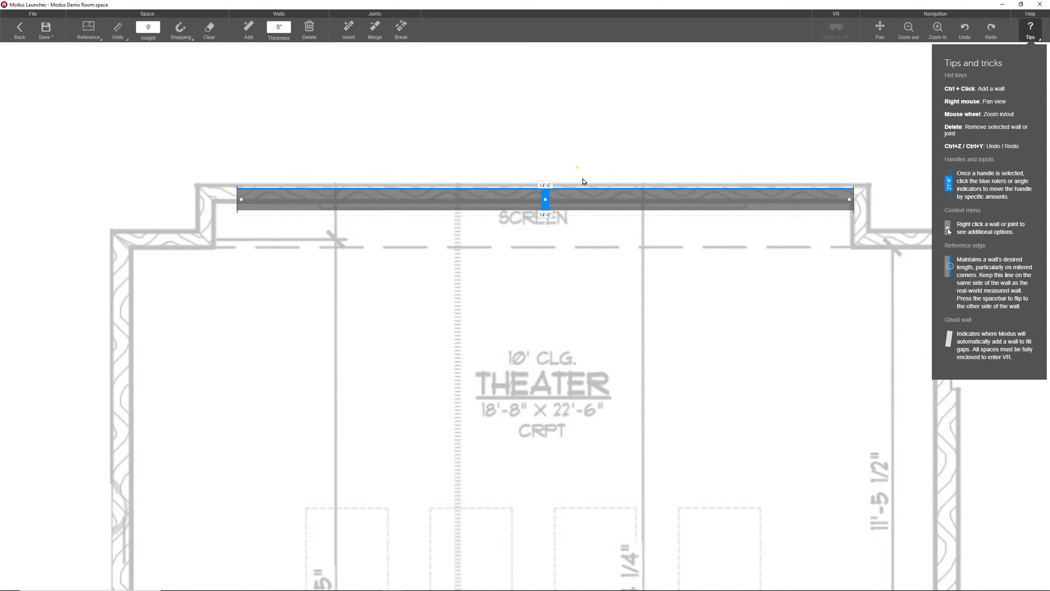
key(space)
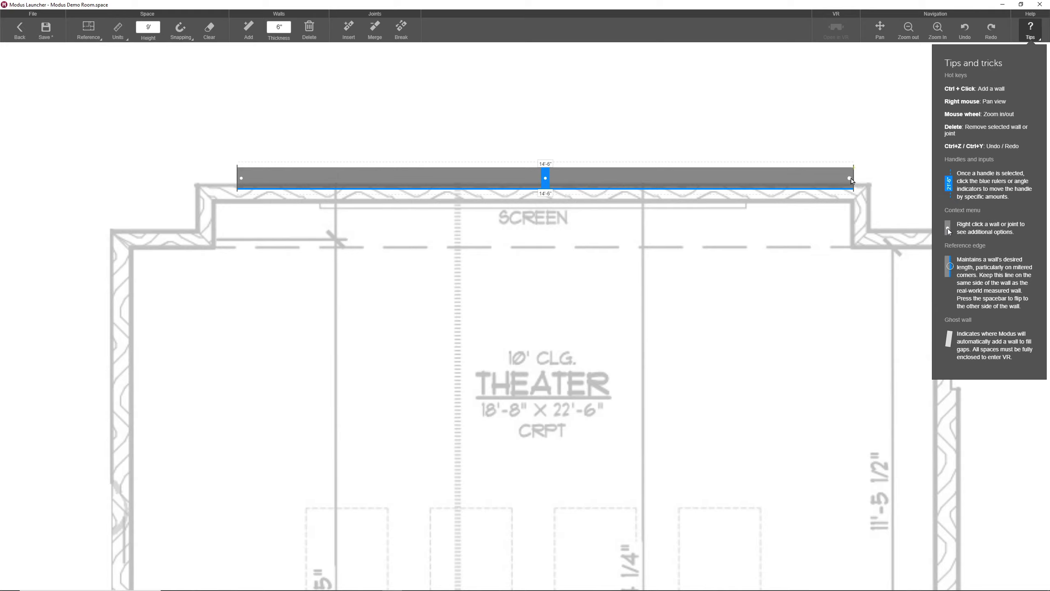
Add a side wall running down from the screen wall's right endpoint.
ctrl+drag(850, 180, 852, 250)
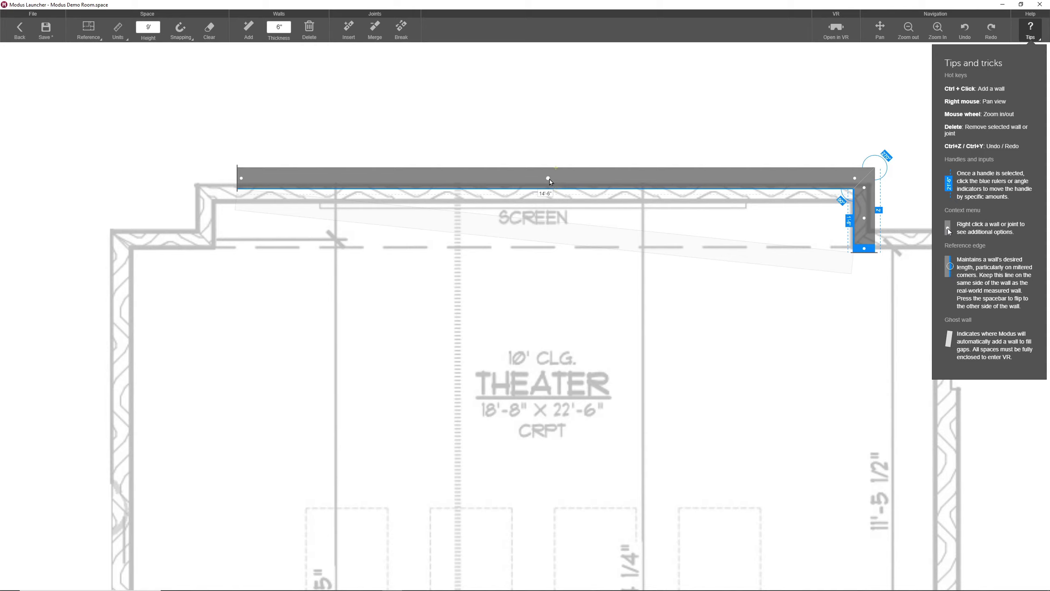